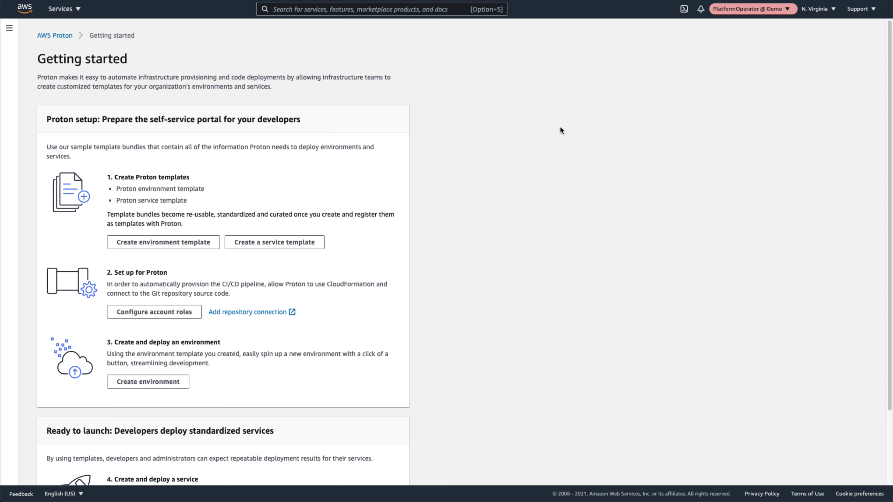
Step: Start a new environment template for provisioning new environments, using the fargate-environment sample bundle
click(191, 244)
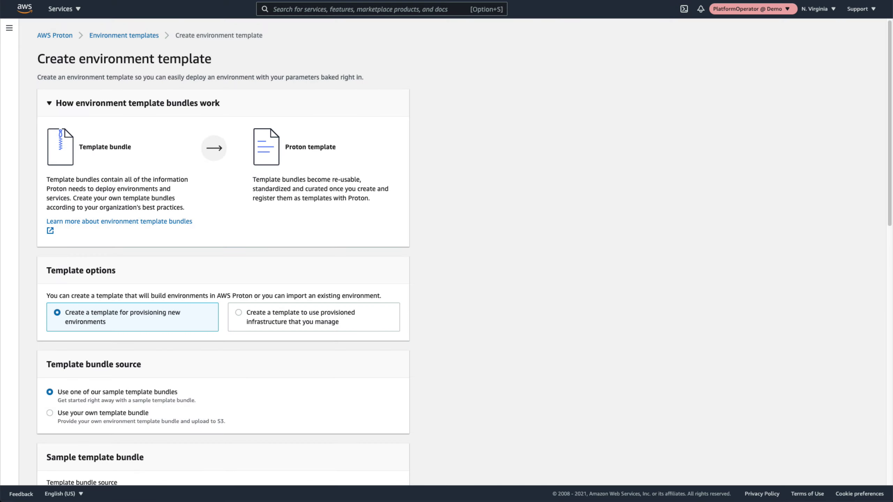
scroll(190, 244, down, 3)
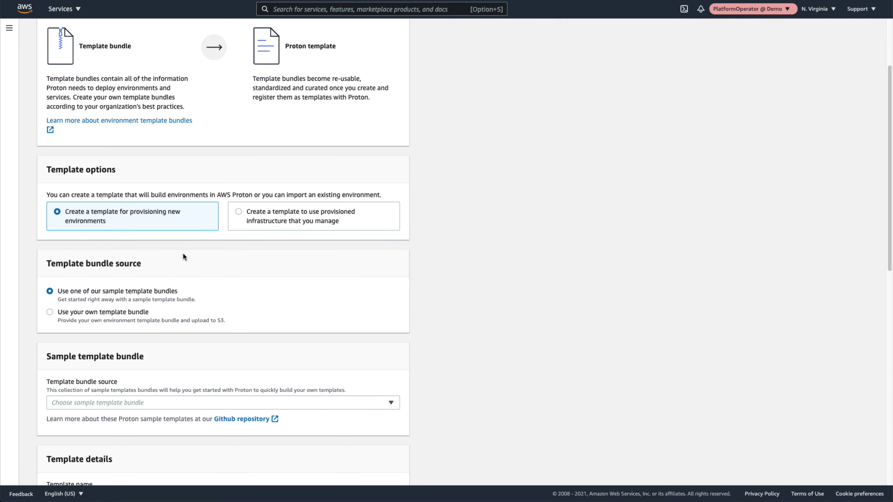
click(117, 312)
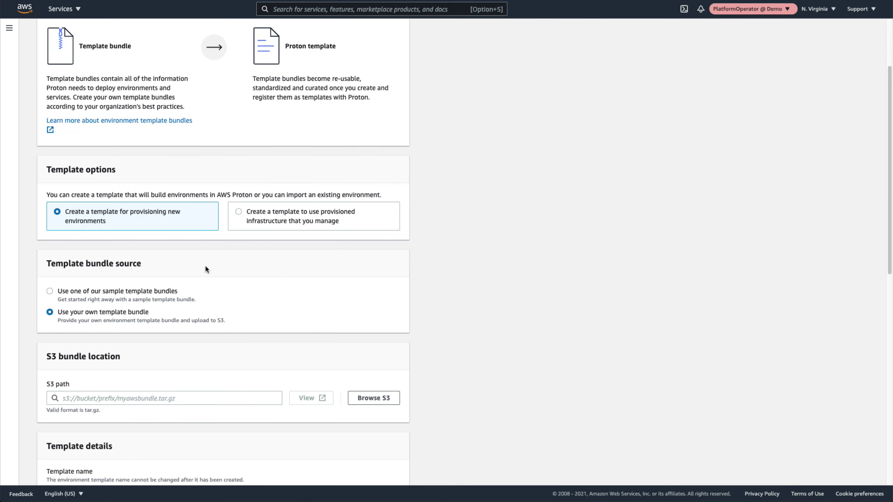
click(118, 291)
click(300, 402)
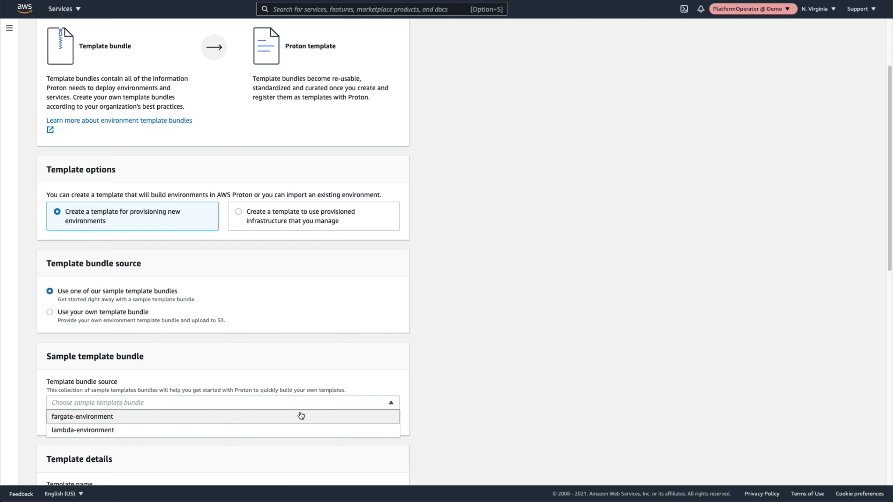
click(301, 416)
Step: Create the environment template as proton-demo, display name Proton Demo, description "An environment template for the AWS Proton demo."
scroll(300, 411, down, 8)
click(118, 228)
text(proton-demo)
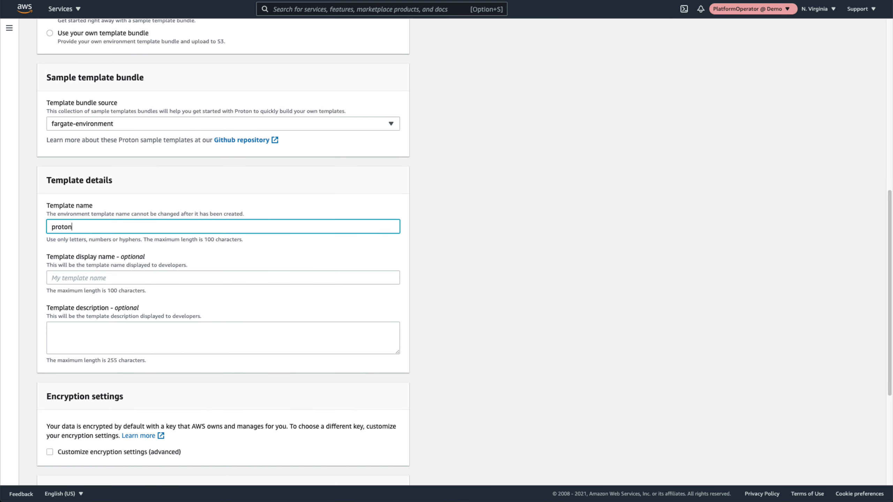
key(Tab)
text(Proton Demo)
key(Tab)
text(An environment template for the AWS Proton demo.)
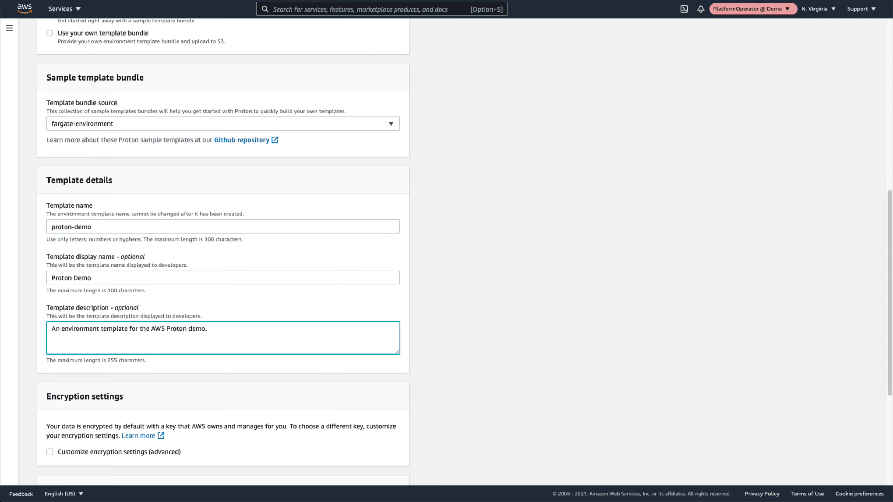
scroll(126, 226, down, 6)
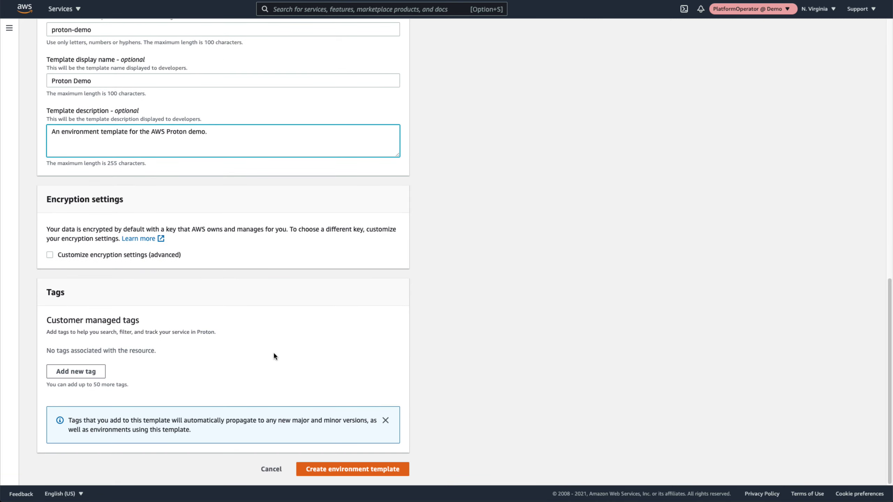
click(349, 464)
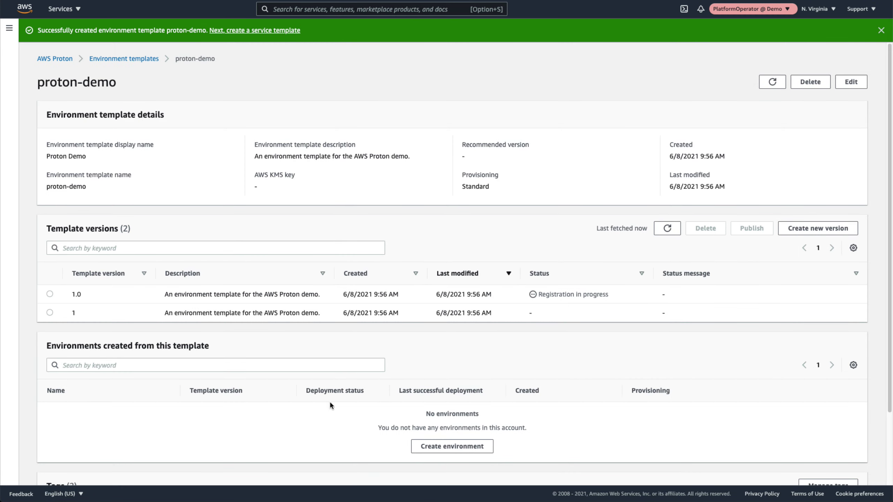
Step: Start a new service template based on the fargate-service sample bundle
click(262, 31)
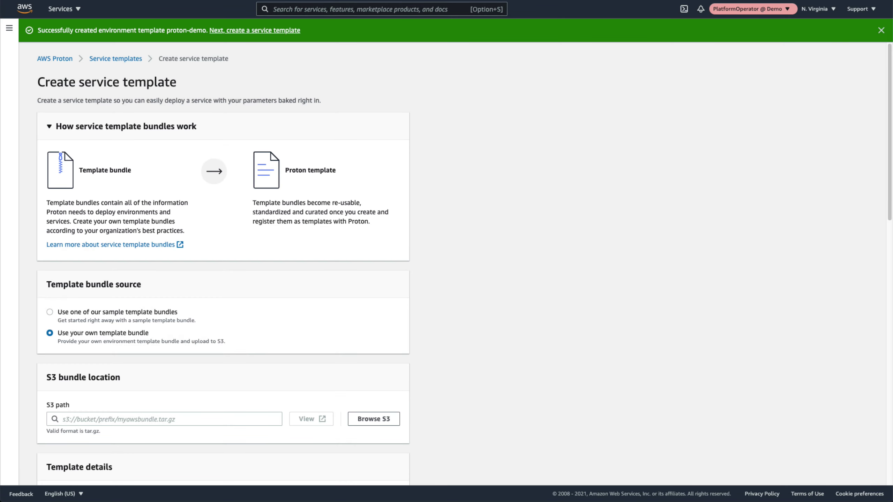
scroll(241, 152, down, 5)
click(132, 154)
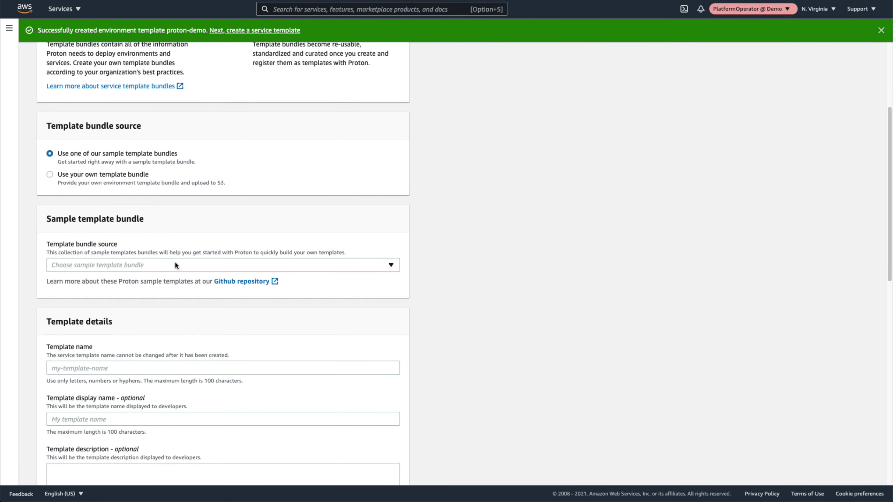
click(174, 264)
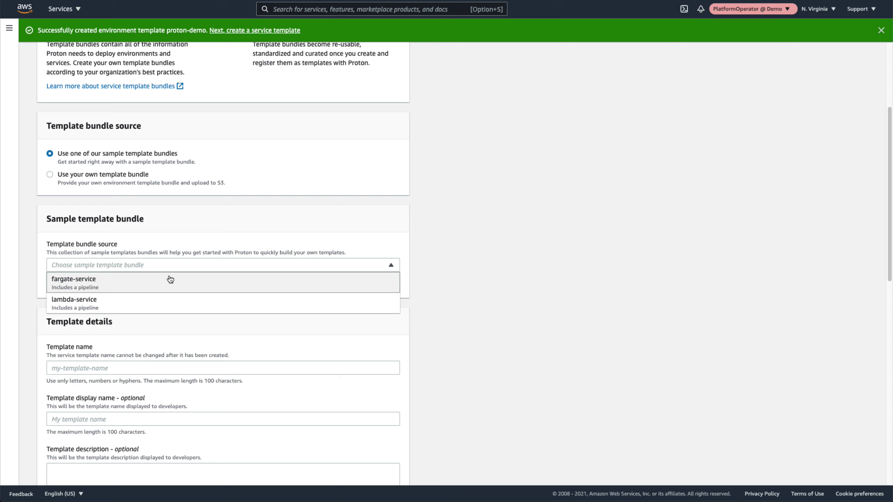
click(170, 279)
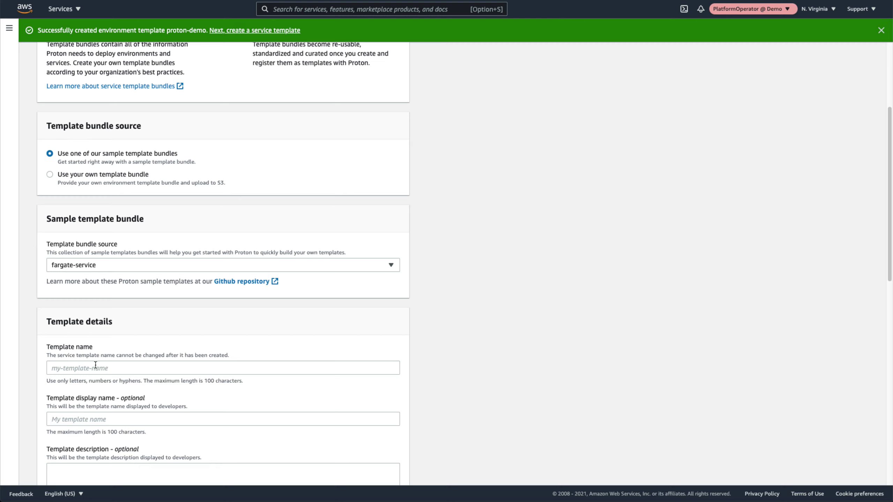
Step: Name the service template proton-demo, with display name Proton Demo and description "A service template for the AWS Proton demo."
click(96, 366)
text(proton-demo)
key(Tab)
text(Proton Demo)
key(Tab)
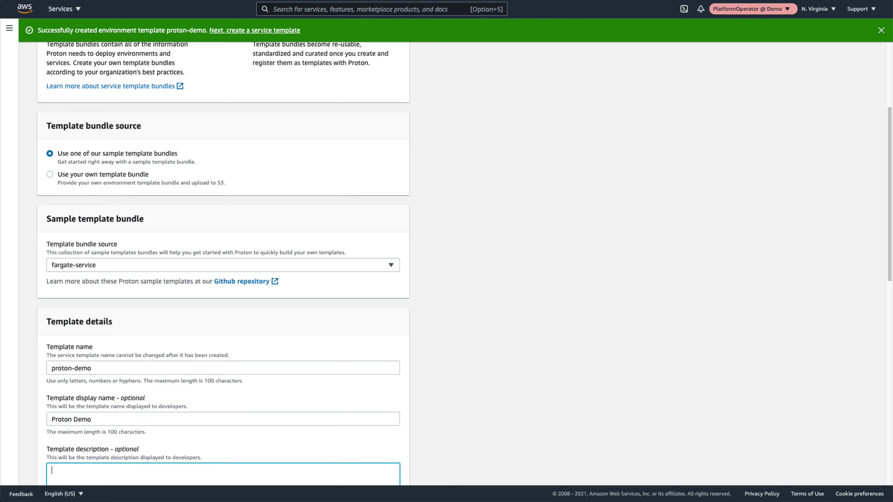
text(A service template for the AWS Proton demo.)
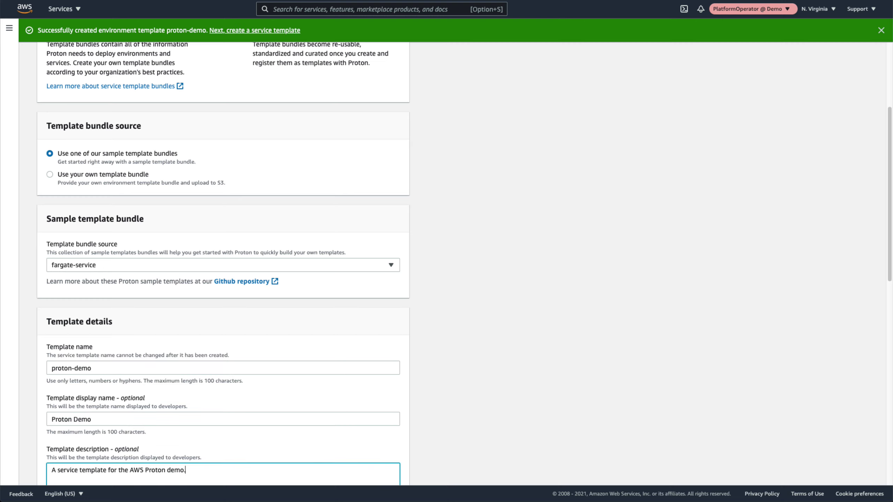
Step: Select Proton Demo as the compatible environment template and create the service template
scroll(272, 397, down, 3)
scroll(274, 398, down, 3)
click(270, 369)
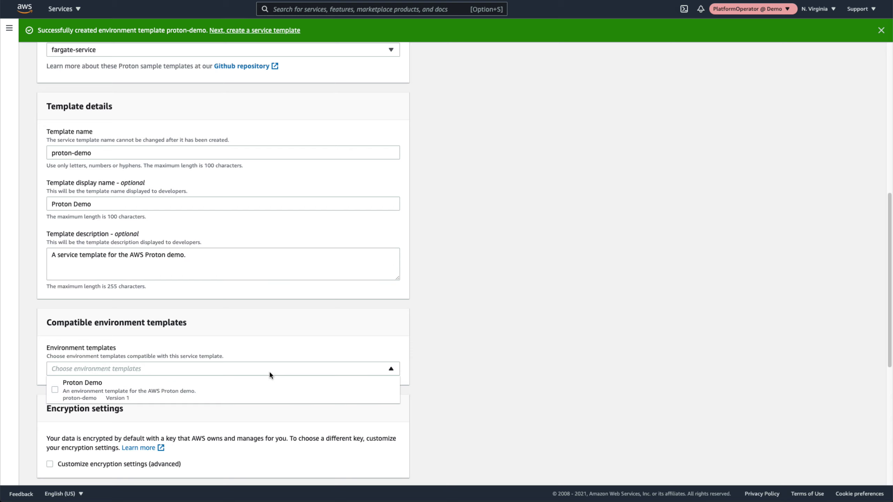
click(272, 394)
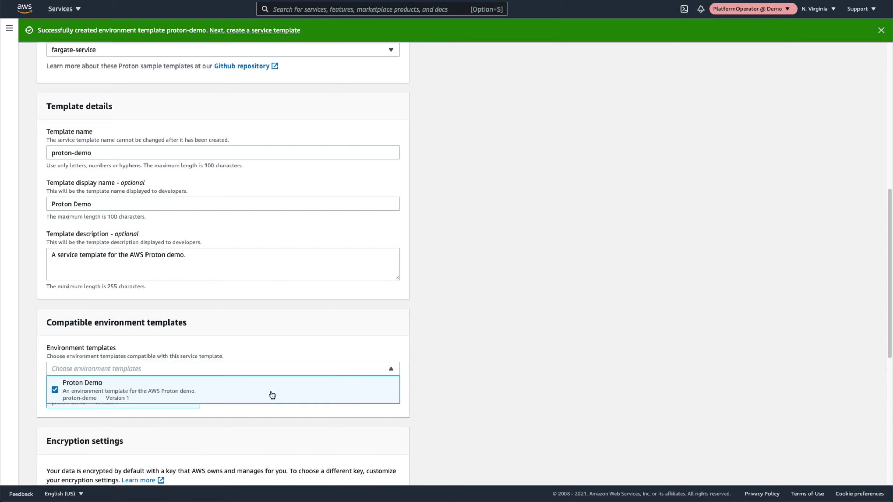
click(278, 415)
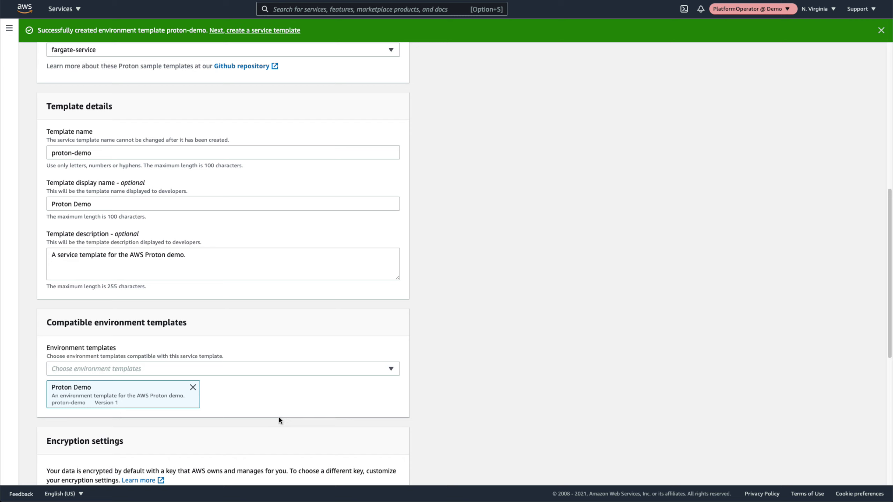
scroll(279, 419, down, 10)
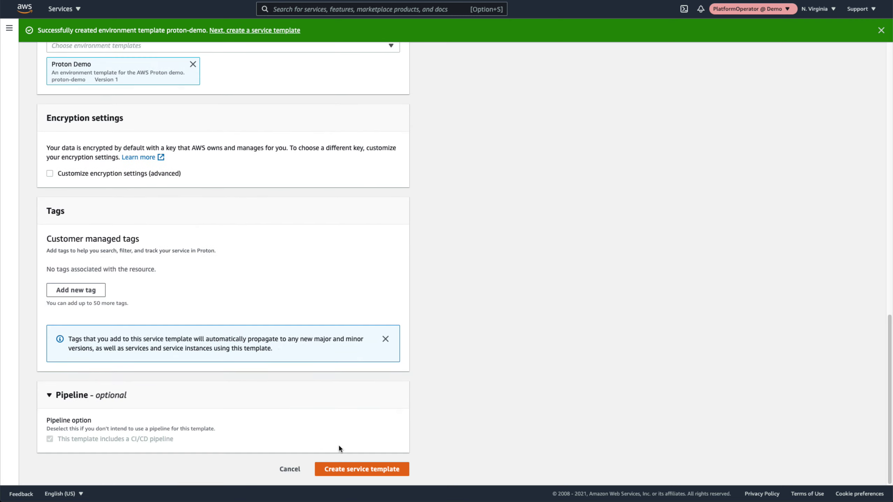
click(362, 467)
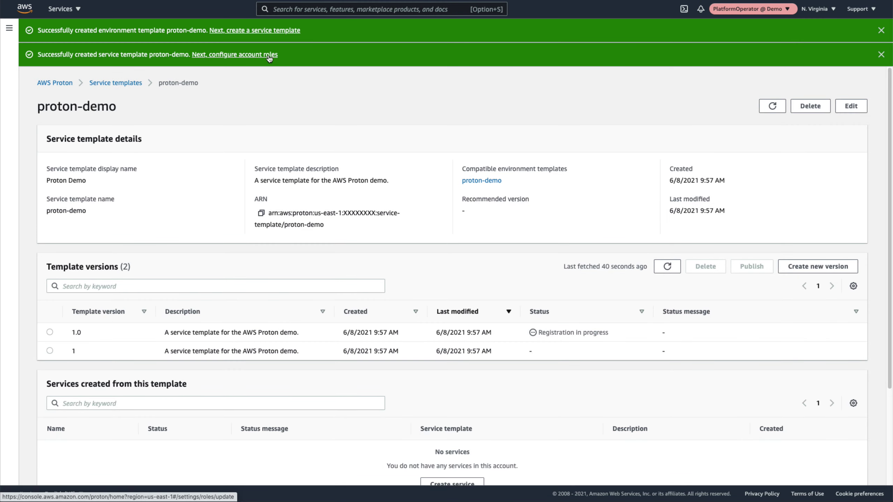
Step: Configure a new CI/CD pipeline service role named ProtonCicdPipelineServiceRole, agreeing to its administrative privileges, and save it
click(268, 55)
click(114, 233)
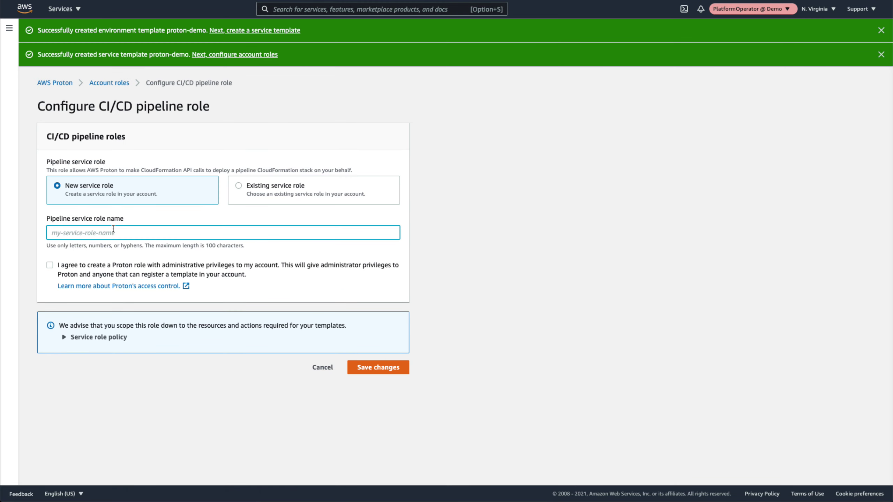
text(ProtonCicdPipelineServiceRole)
click(50, 264)
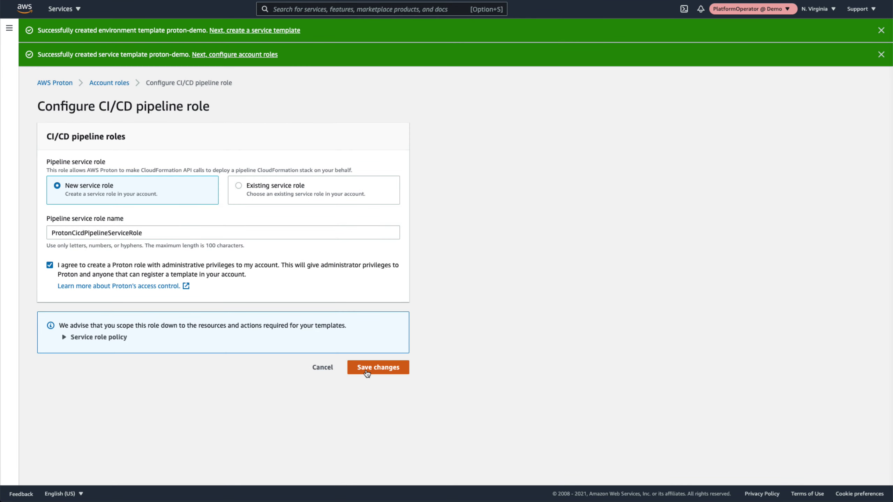
click(366, 368)
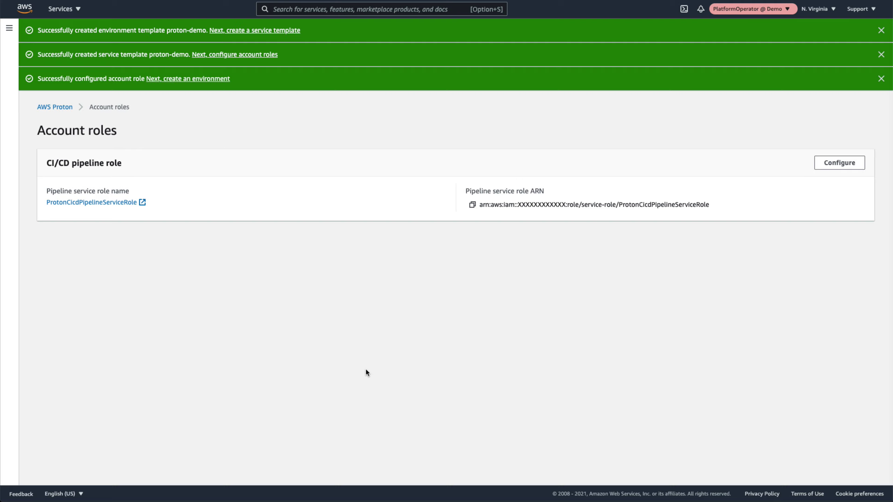
Step: Start creating an environment from the Proton Demo environment template
click(209, 80)
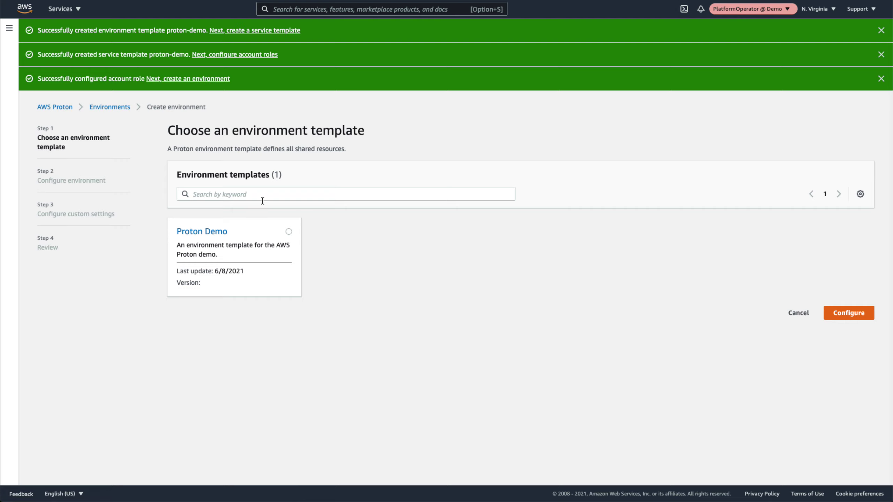
click(288, 231)
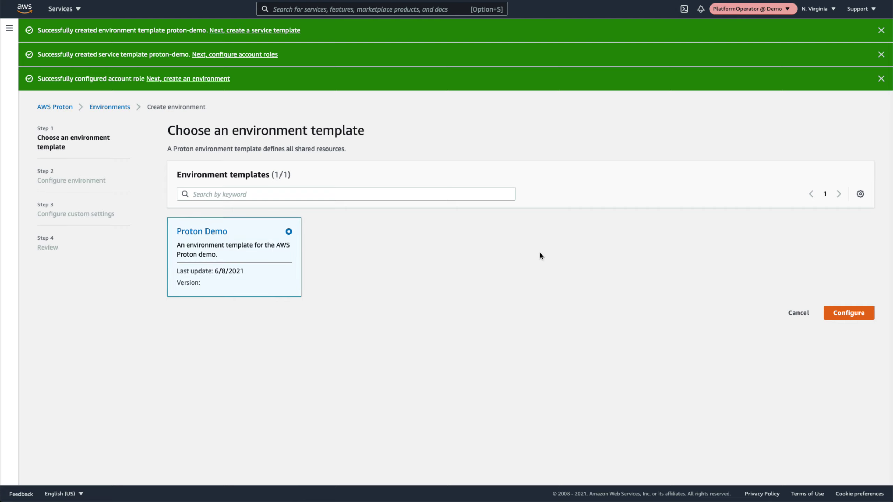
click(852, 313)
Step: Name the environment staging and describe it as "Staging environment for the AWS Proton demo."
click(408, 211)
text(staging)
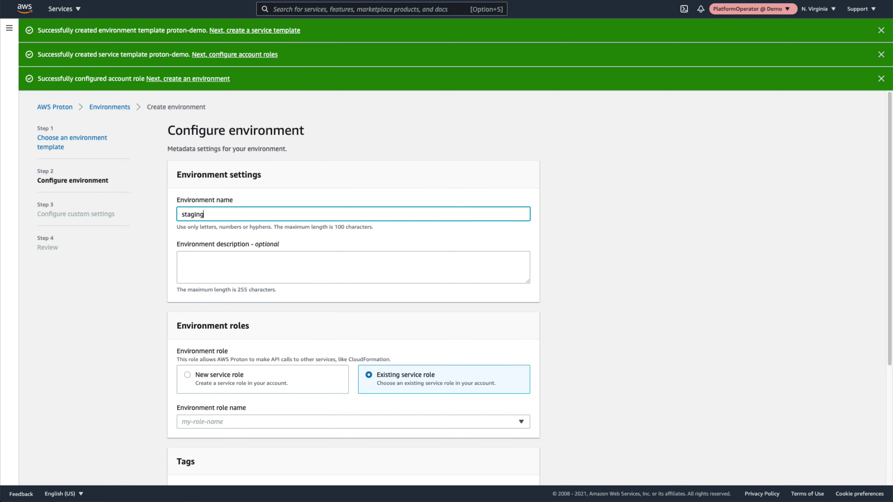
click(353, 266)
text(Staging environment for the AWS Proton de)
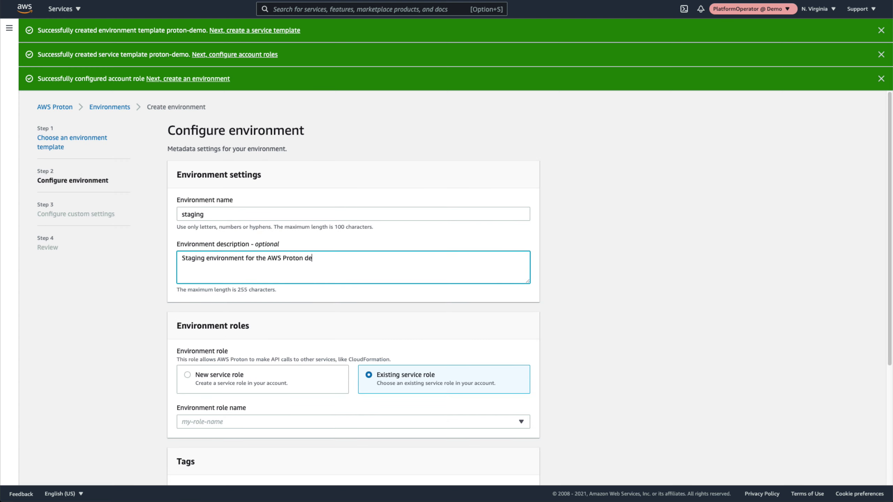
text(mo.)
Step: Assign the existing service role ProtonCicdPipelineServiceRole to the staging environment and continue to the custom settings
scroll(432, 221, down, 2)
click(475, 384)
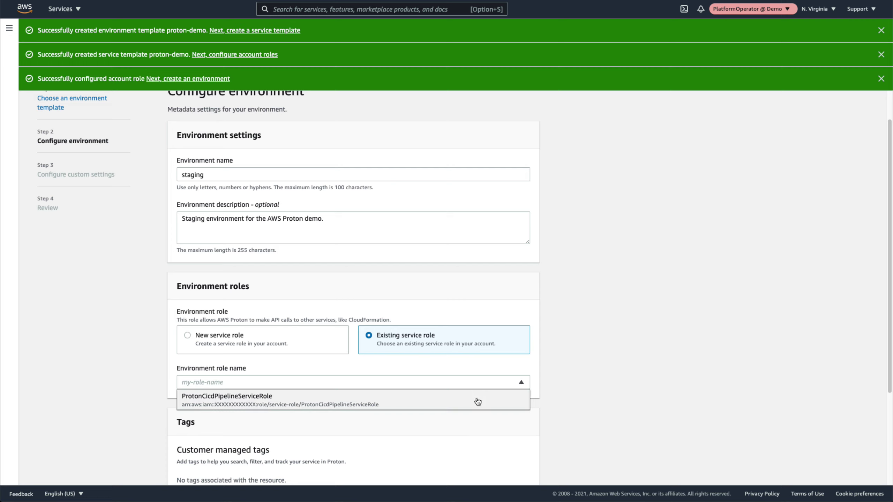
click(477, 401)
scroll(476, 401, down, 5)
click(516, 469)
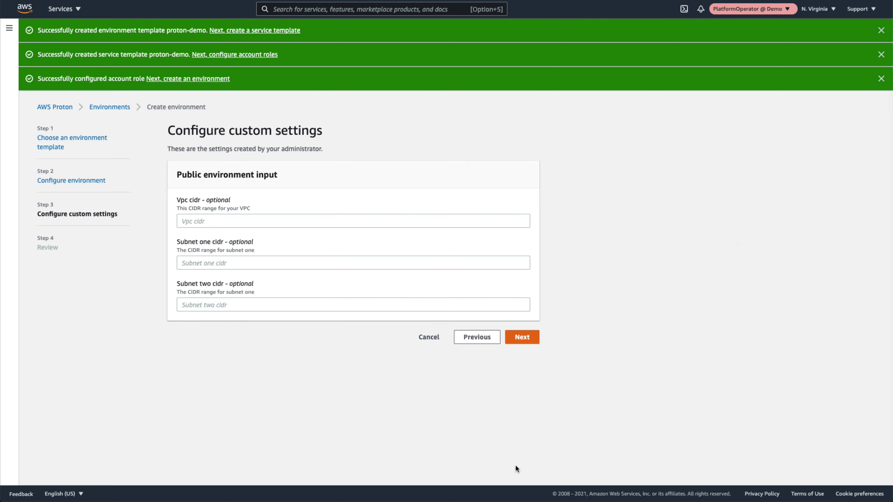
Step: Leave the optional VPC and subnet CIDR settings blank and create the staging environment
click(522, 337)
scroll(512, 334, down, 2)
scroll(509, 335, down, 3)
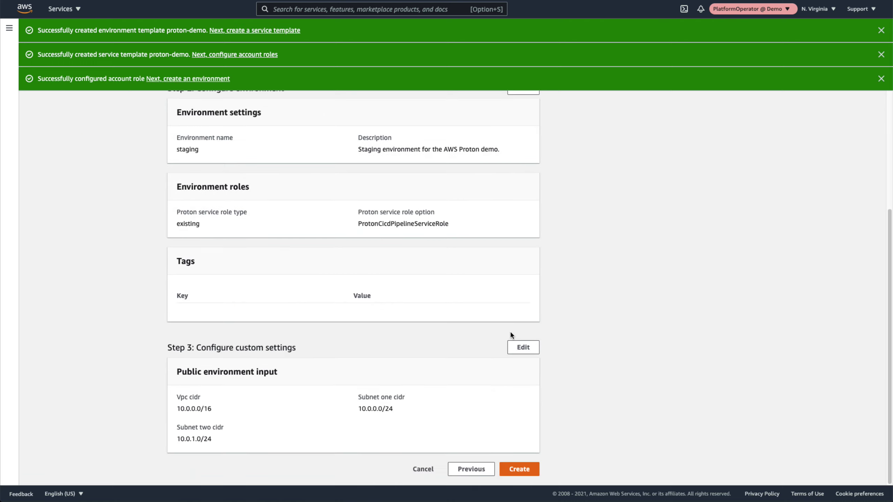
click(524, 466)
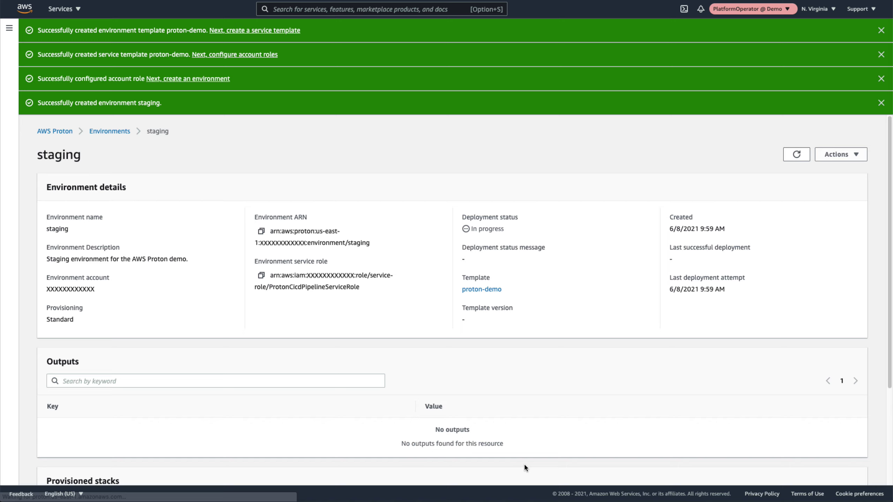
Step: Start creating a second environment from the Proton Demo environment template
click(108, 131)
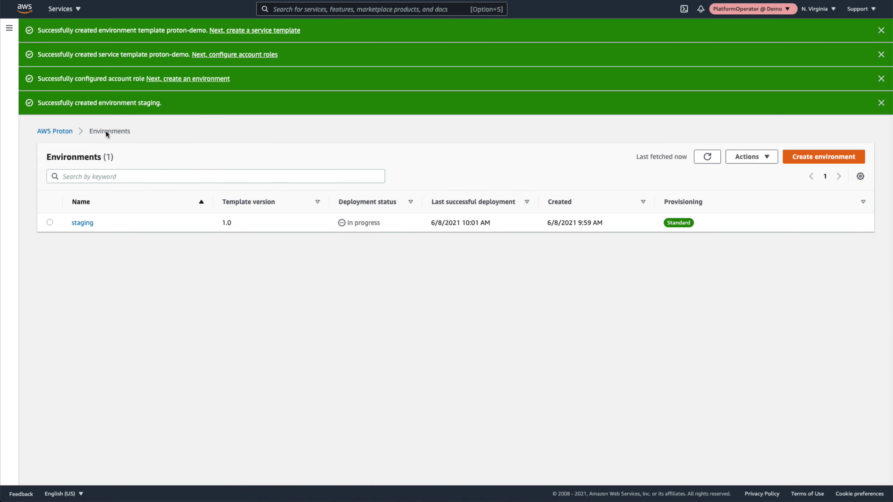
click(817, 157)
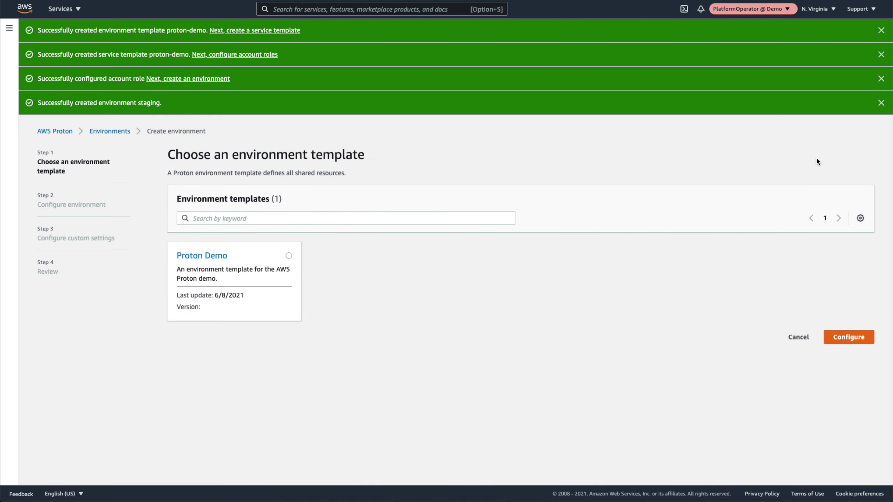
click(284, 257)
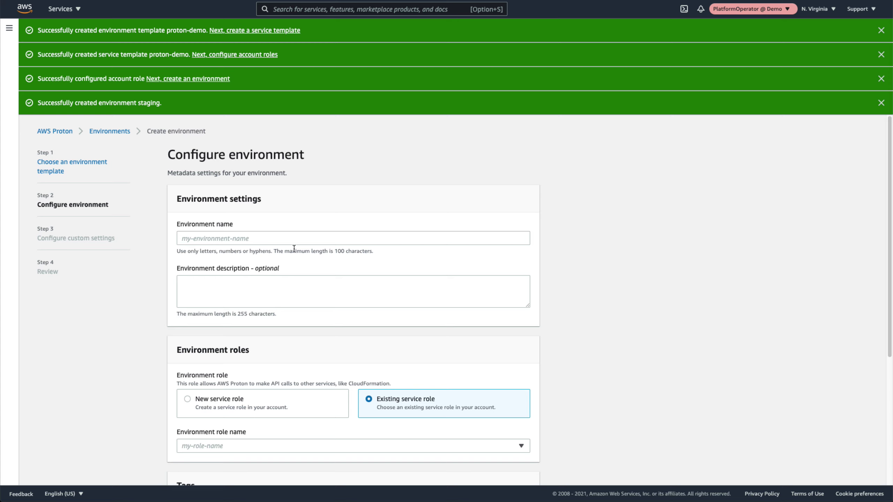
Step: Name the environment production and describe it as "A production environment for the AWS Proton demo."
click(294, 243)
text(production)
key(Tab)
text(A production environment for the AWS Proton demo.)
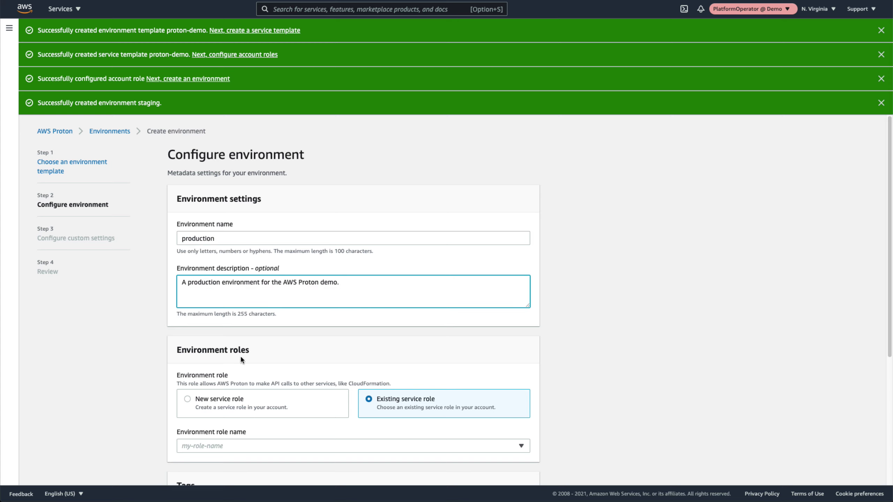
Step: Assign the existing service role ProtonCicdPipelineServiceRole to the production environment
click(237, 446)
click(247, 430)
scroll(247, 430, down, 5)
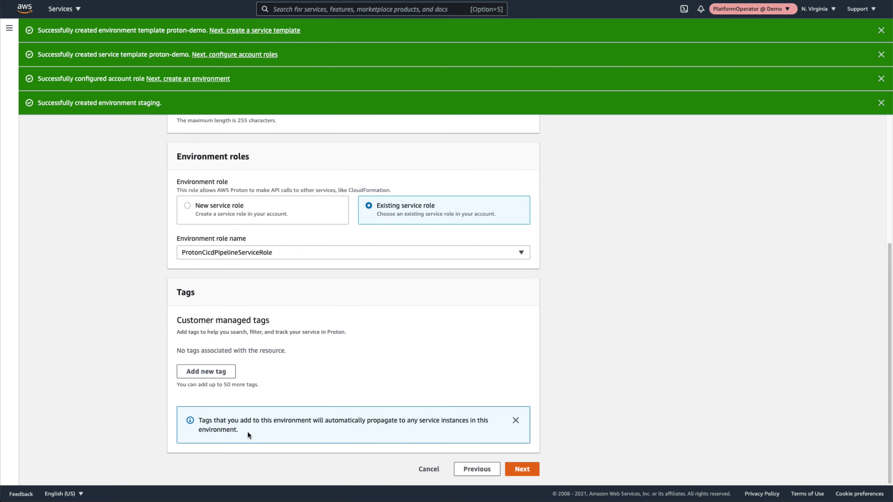
Step: Set the production environment's VPC CIDR to 10.10.0.0/16 and move both subnet CIDRs into the 10.10 range
click(516, 463)
click(191, 245)
text(10.10.0/16)
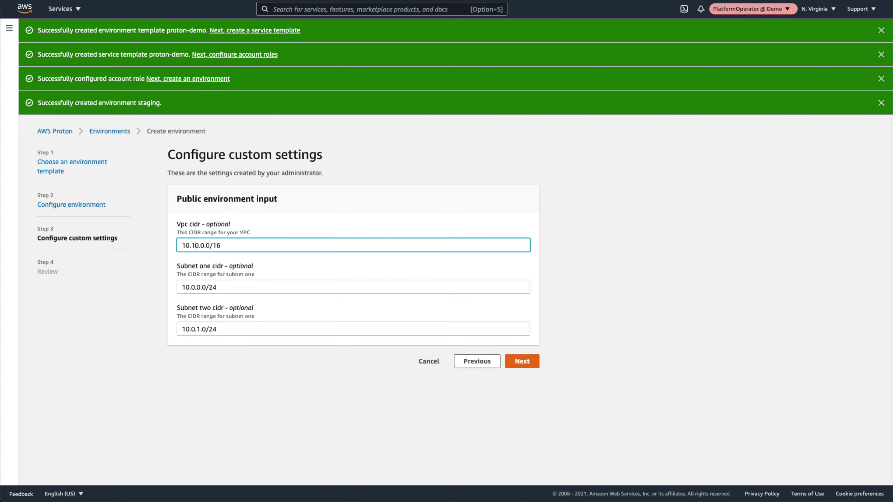
click(190, 287)
text(10.)
click(191, 329)
text(1)
click(516, 355)
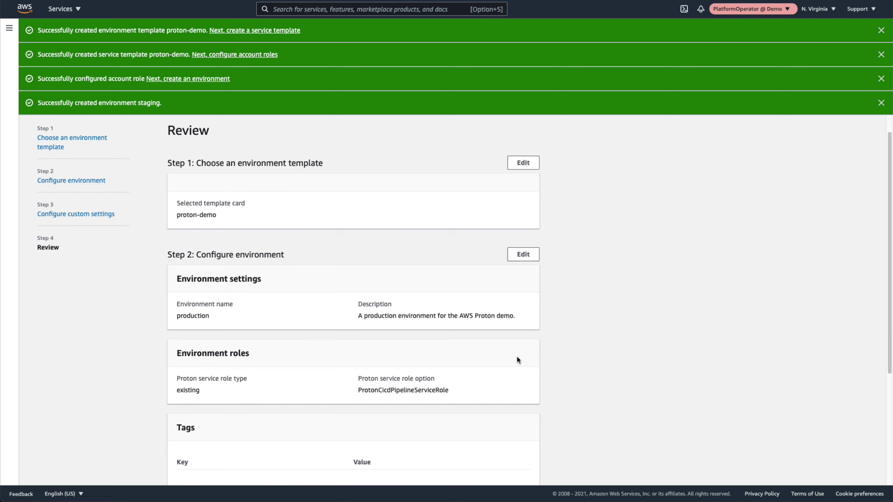
Step: Create the production environment from the reviewed settings and return to the environments list
scroll(517, 355, down, 5)
click(519, 469)
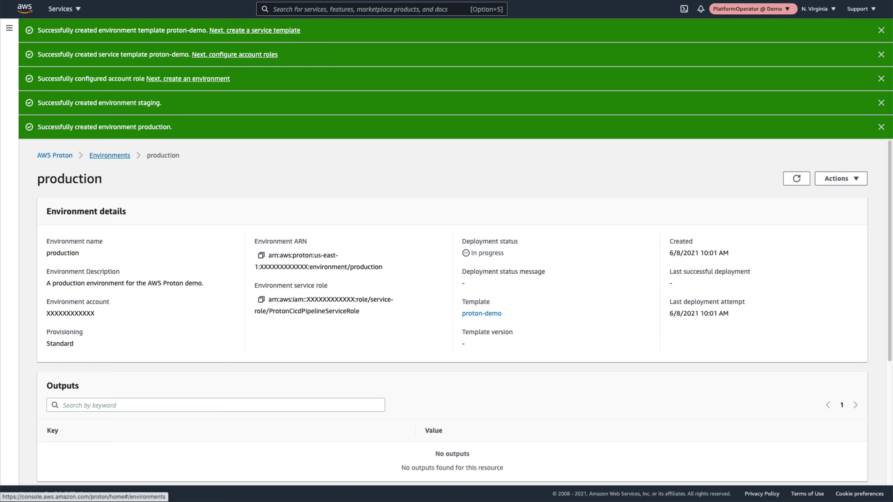
click(109, 155)
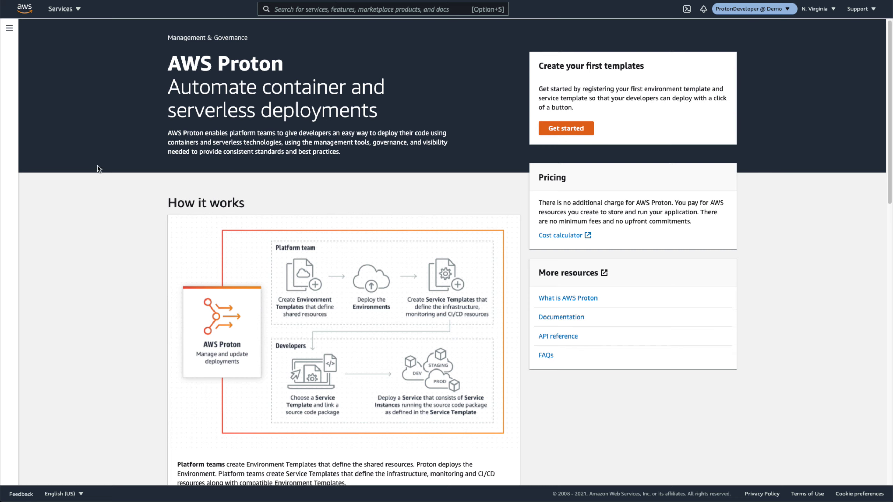
Step: As the Proton developer, start creating a service from the Proton Demo service template
click(9, 28)
click(24, 72)
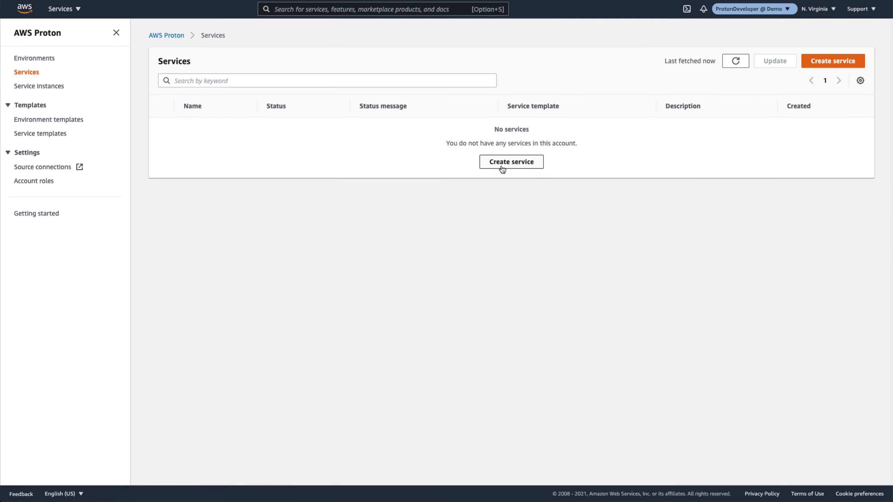
click(502, 168)
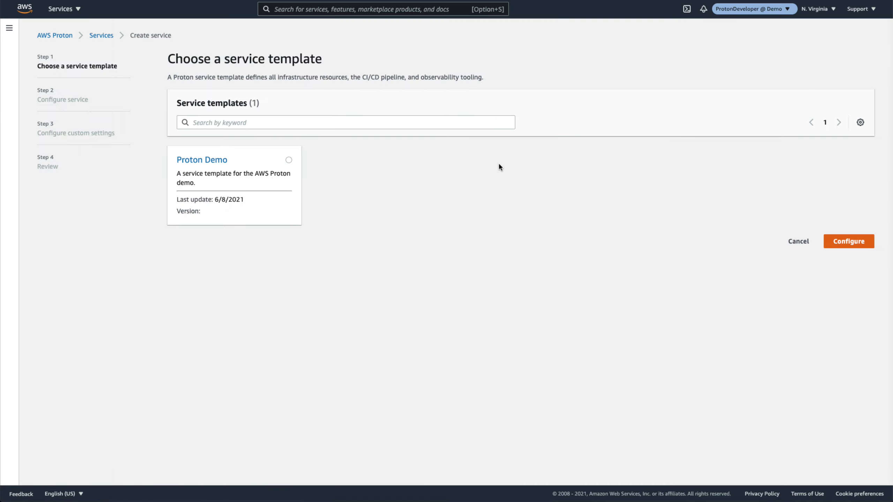
click(289, 160)
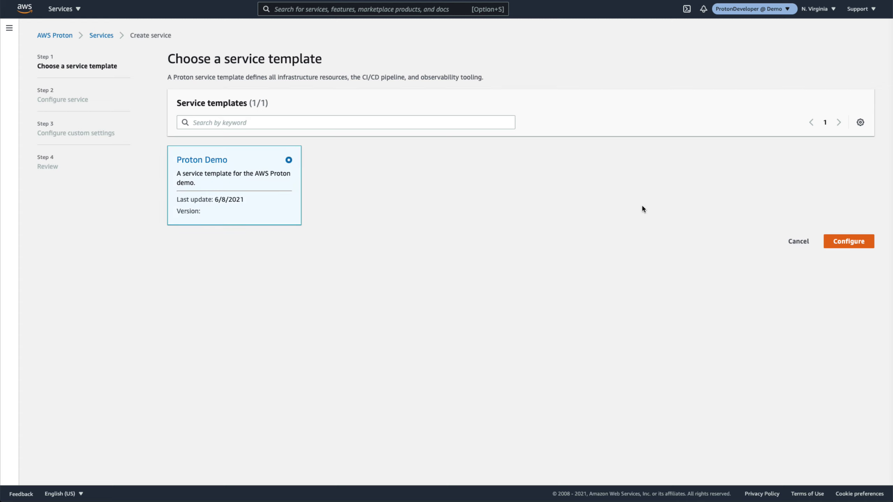
click(839, 240)
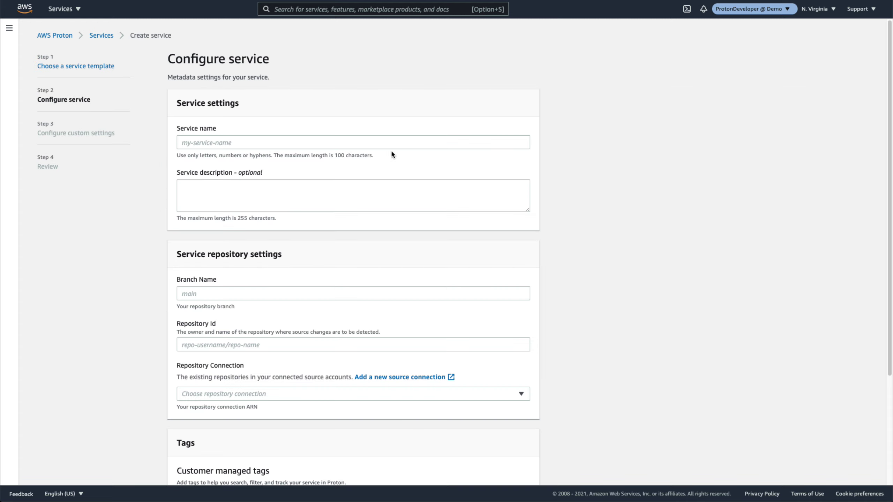
Step: Name the service proton-demo and describe it as "The Proton demo."
click(391, 147)
text(proton-demo)
key(Tab)
text(The Proton)
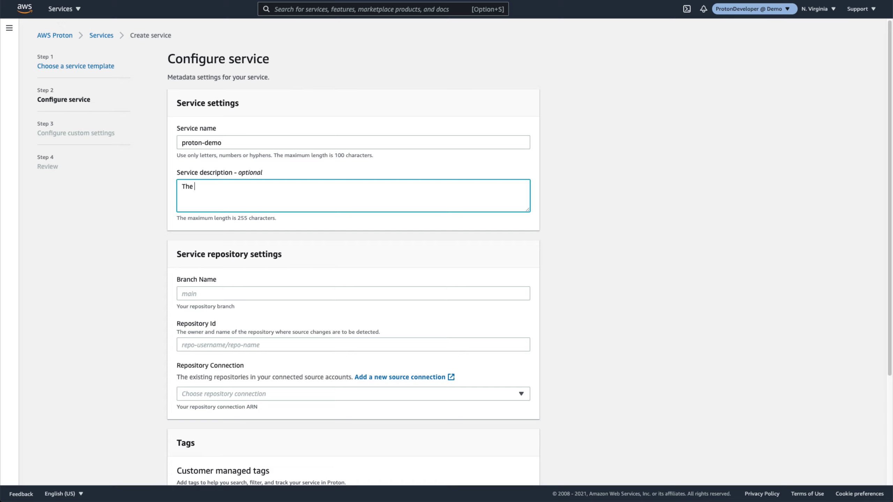
text( demo.)
Step: Set the service repository's branch to main and its ID to repo-username/aws-proton-sample-fargate-service
click(361, 289)
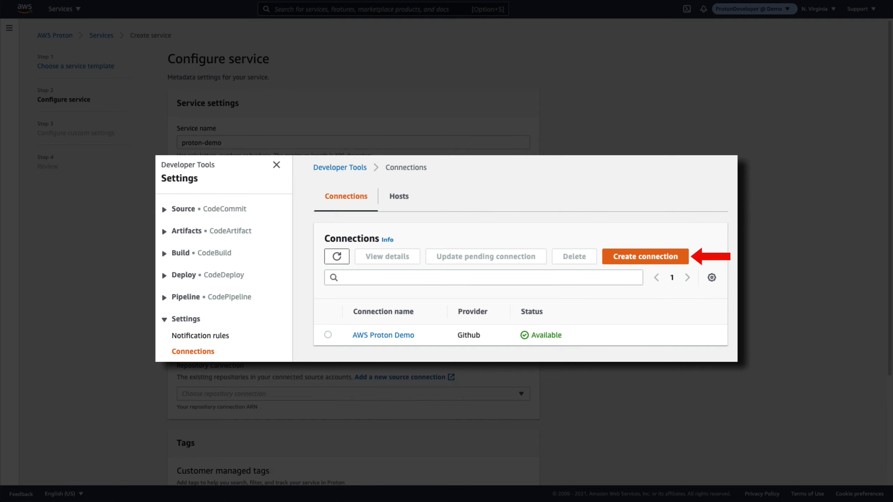
click(360, 289)
text(main)
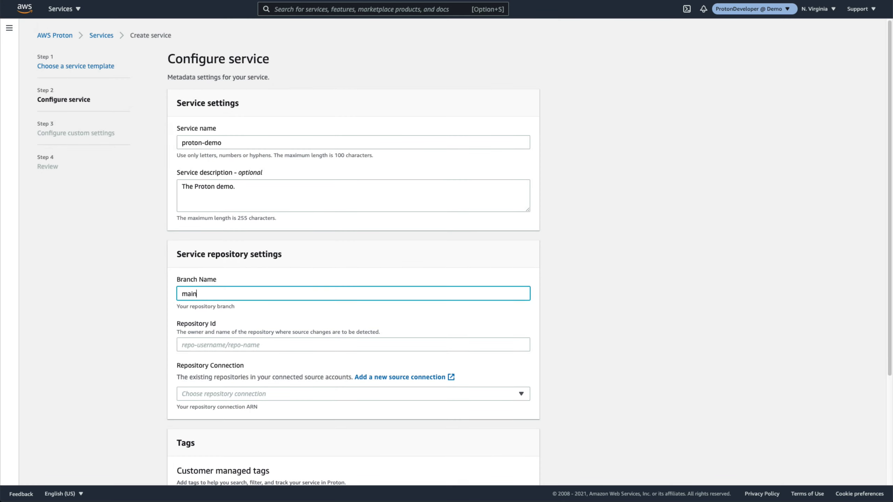
click(353, 344)
text(repo-username/aws-pr)
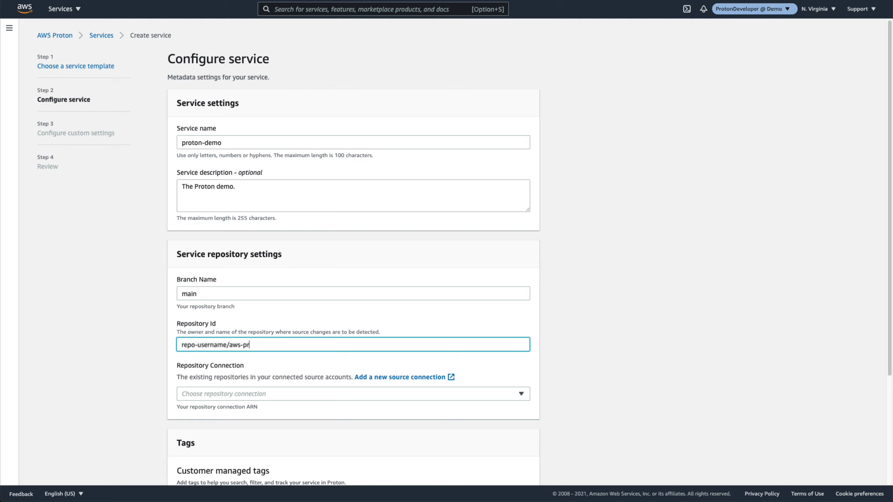
text(oton-sample-fargate-service)
Step: Choose AWS Proton Demo as the repository connection and continue to the custom settings without adding tags
key(Tab)
click(479, 391)
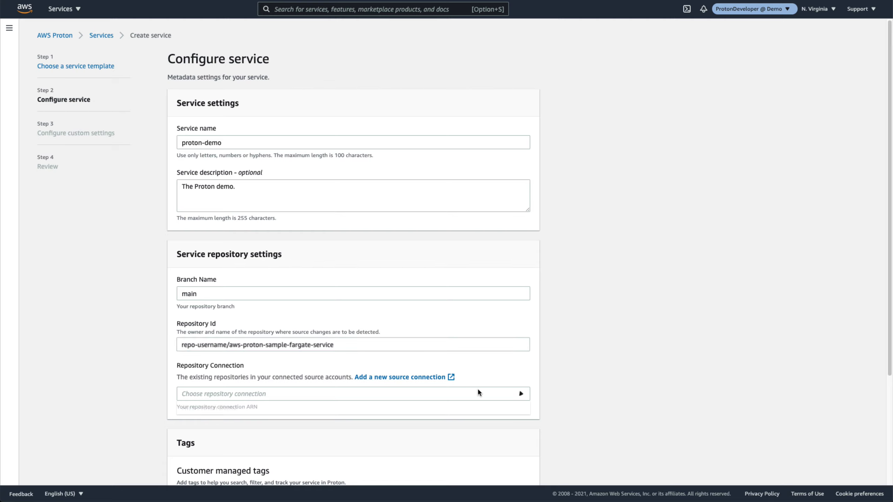
click(475, 407)
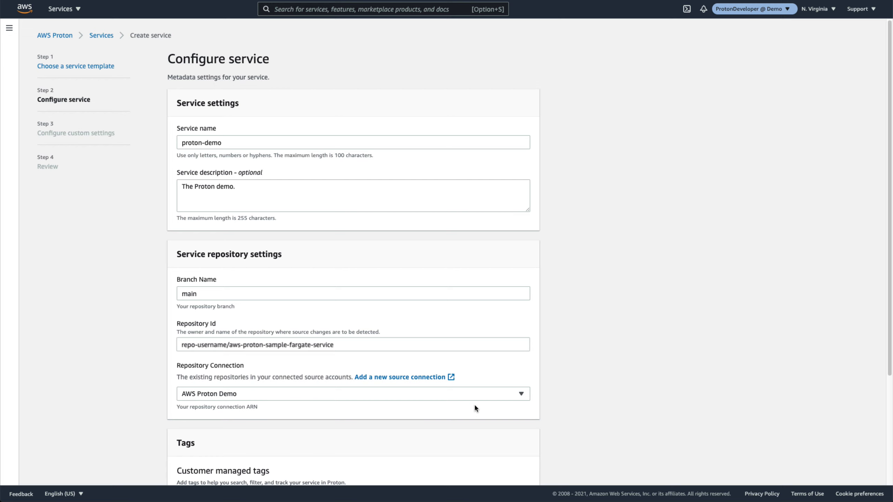
scroll(475, 407, down, 5)
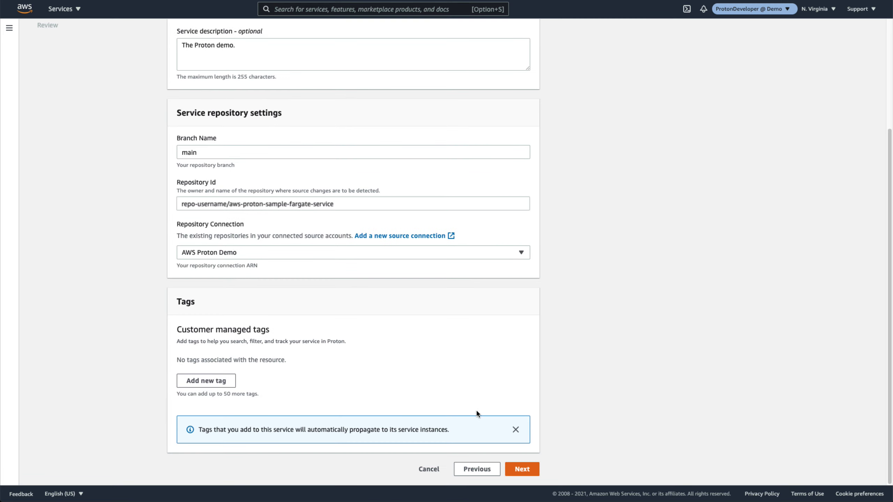
click(519, 468)
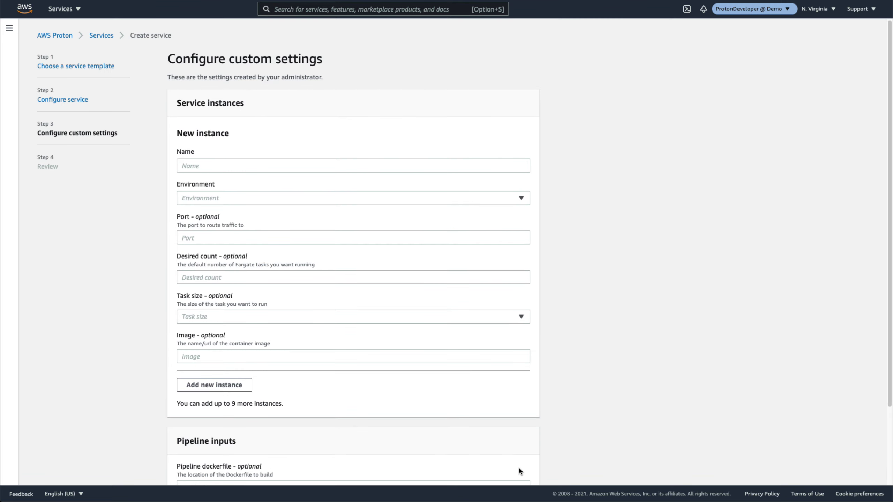
Step: Name the first service instance staging and assign it to the staging environment
click(270, 169)
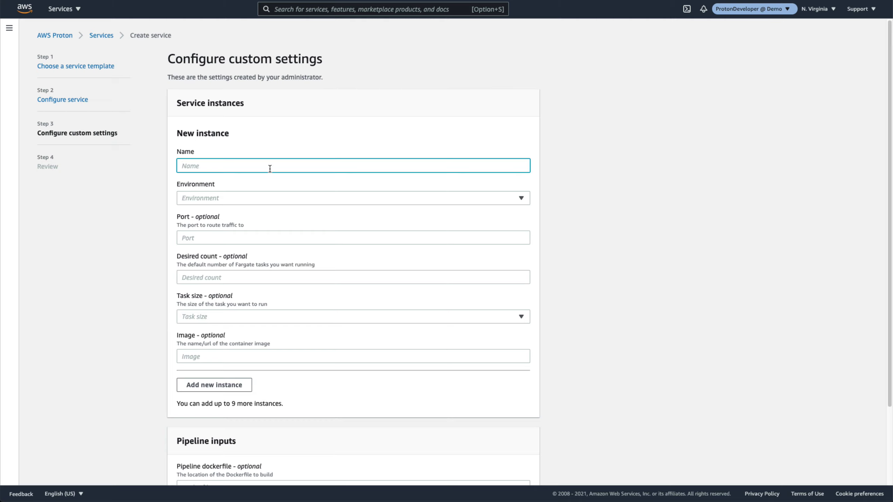
text(staging)
click(290, 197)
click(281, 212)
Step: Add a second service instance named production and assign it to the production environment
click(248, 385)
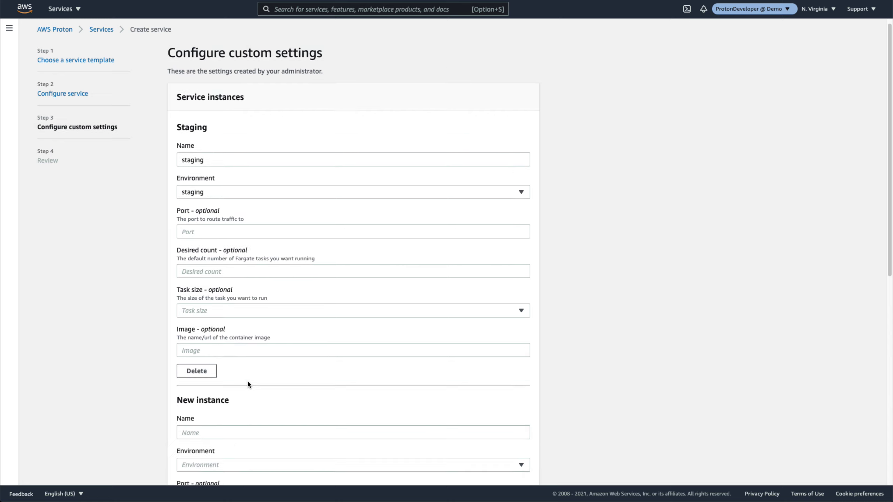
scroll(248, 383, down, 2)
click(248, 384)
text(production)
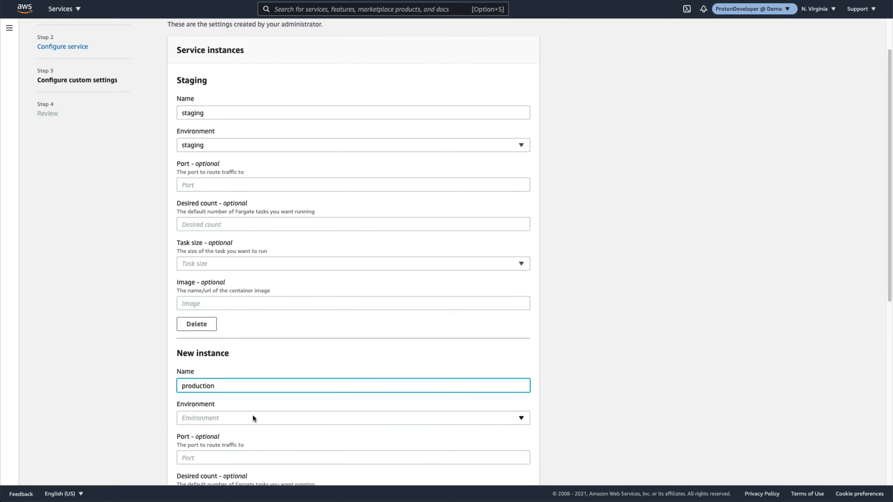
click(253, 417)
click(254, 445)
Step: Set the production instance's desired count to 3 and its task size to Medium
scroll(253, 447, down, 2)
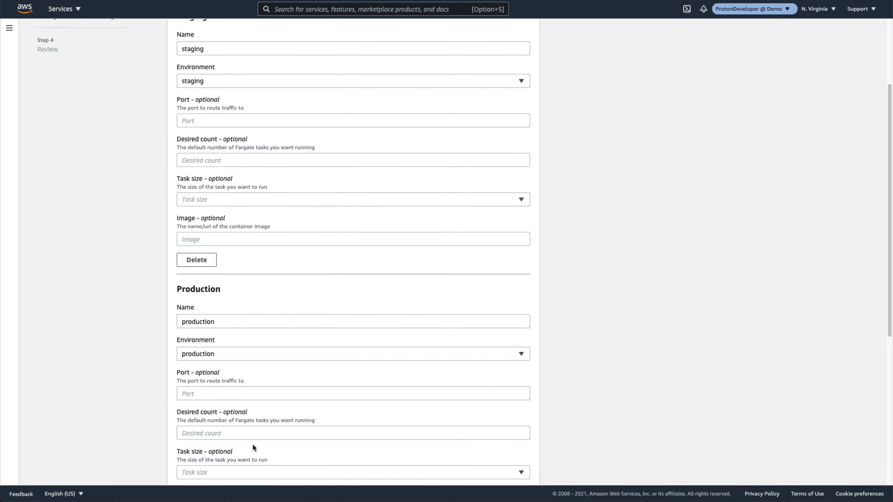
scroll(252, 443, down, 1)
click(251, 422)
text(3)
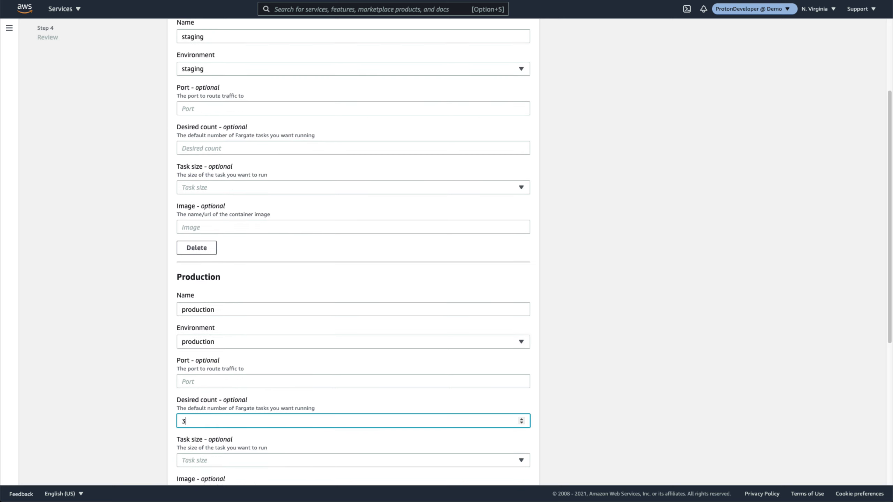
scroll(249, 420, down, 1)
click(246, 432)
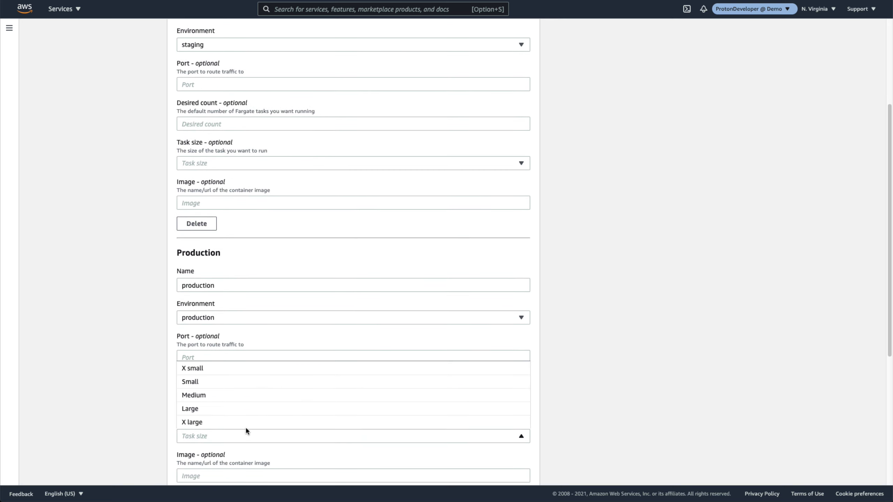
click(240, 396)
Step: Keep the default pipeline Dockerfile and unit test command, and create the service
scroll(241, 398, down, 5)
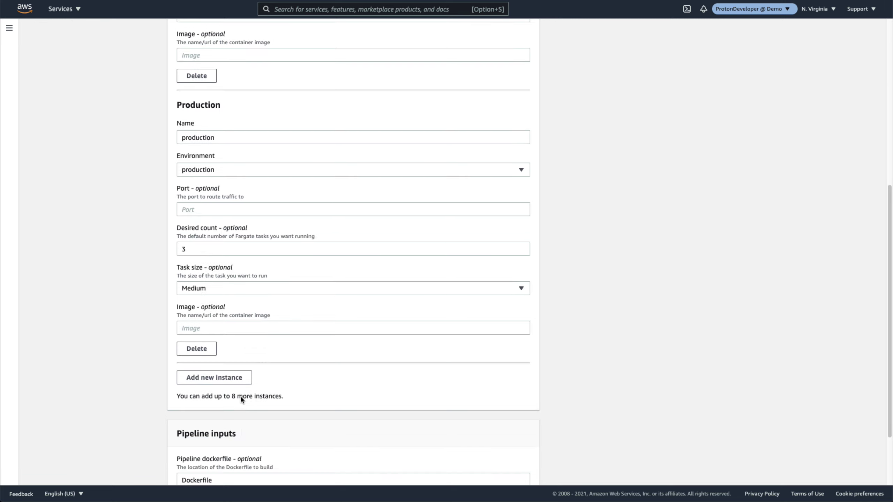
scroll(241, 399, down, 3)
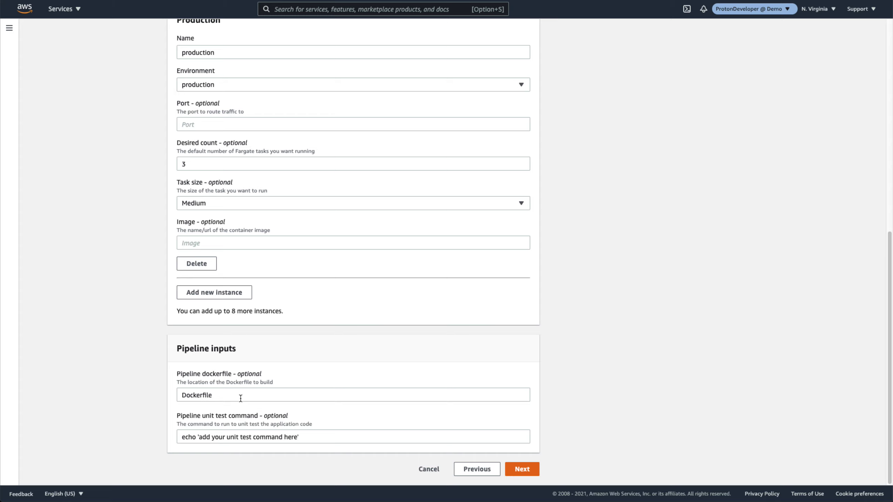
click(509, 468)
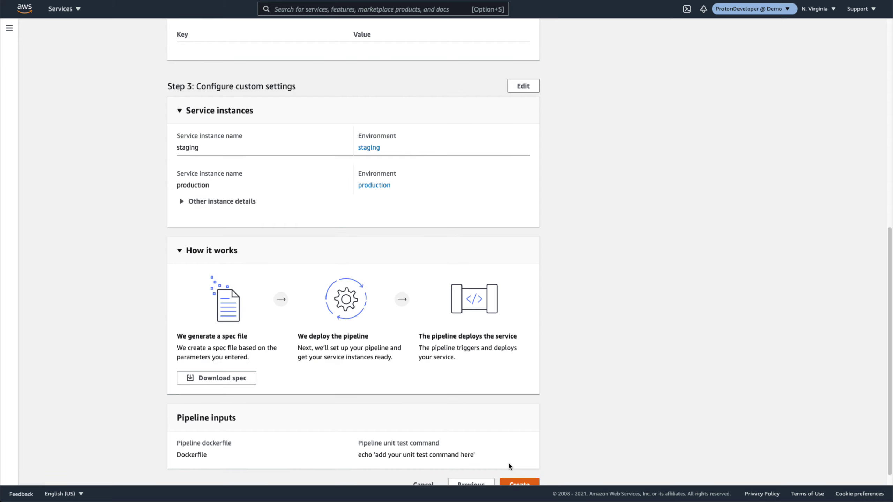
scroll(508, 463, down, 1)
click(512, 469)
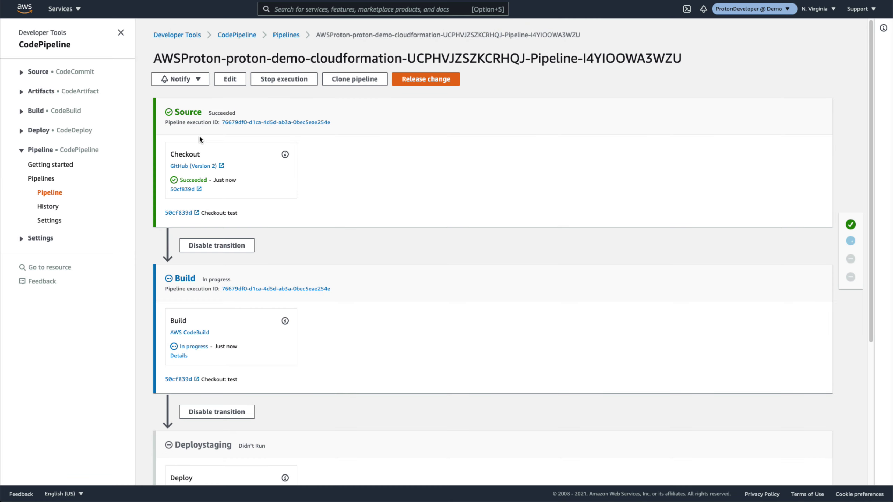
Step: Examine the proton-demo pipeline stages, its CloudFormation stack events and the CodeBuild log
scroll(199, 139, down, 3)
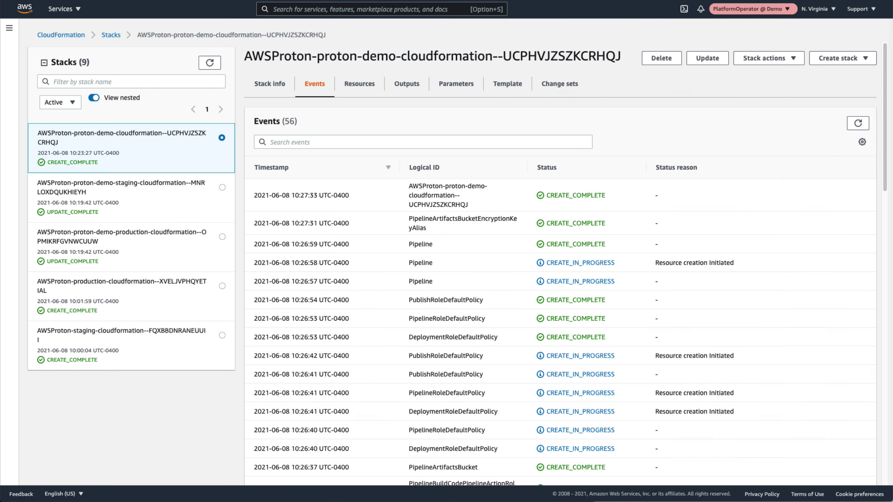
scroll(561, 263, down, 3)
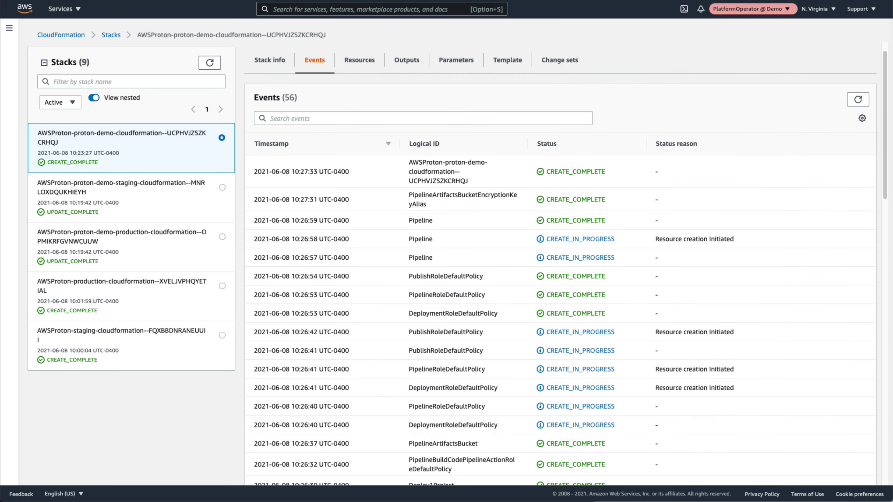
scroll(560, 298, down, 8)
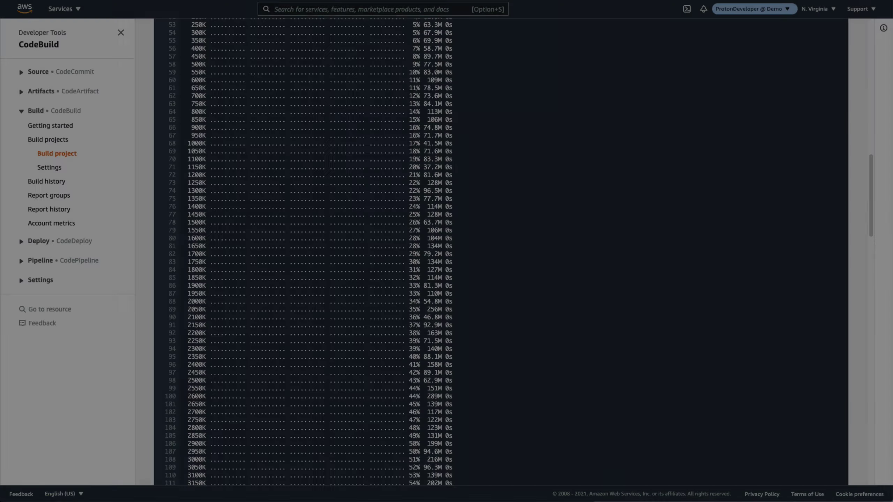
scroll(513, 252, down, 10)
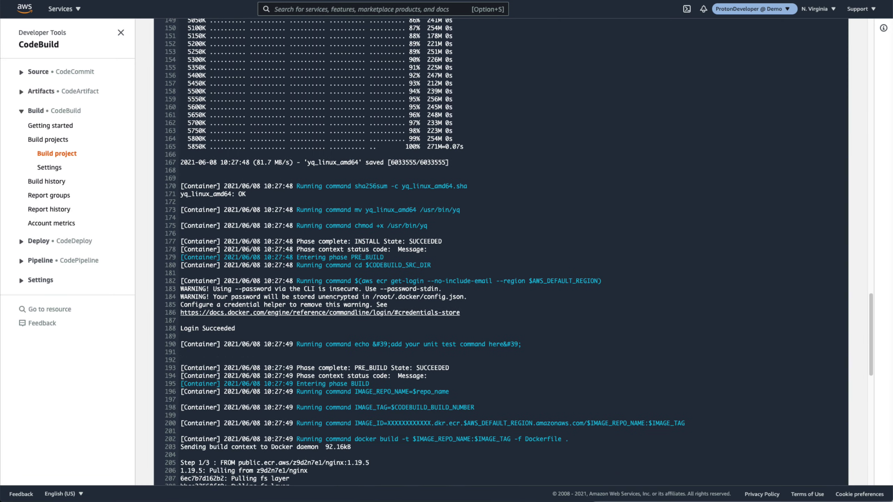
scroll(513, 252, down, 4)
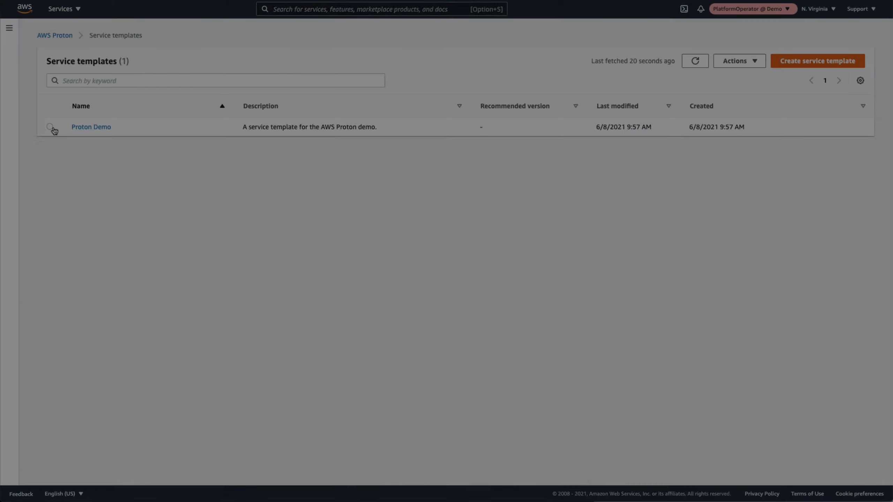
Step: As the platform operator, start creating a new version of the Proton Demo service template
click(50, 127)
click(740, 61)
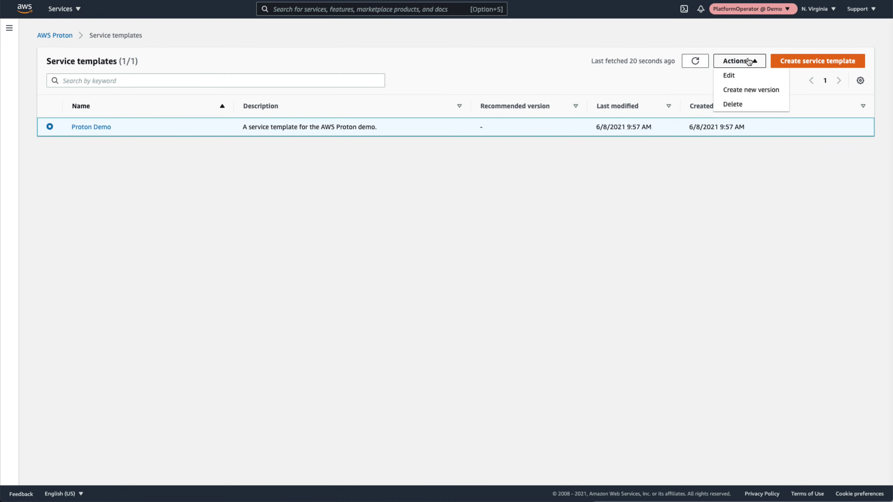
click(750, 89)
scroll(473, 345, down, 5)
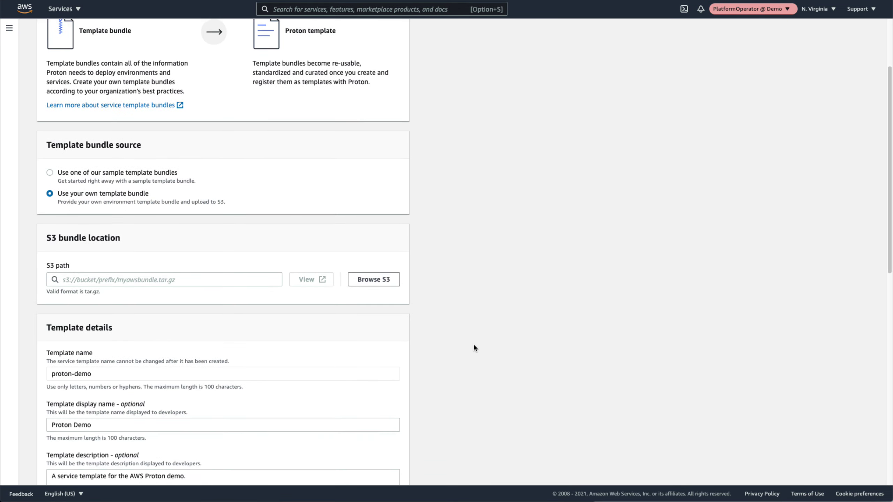